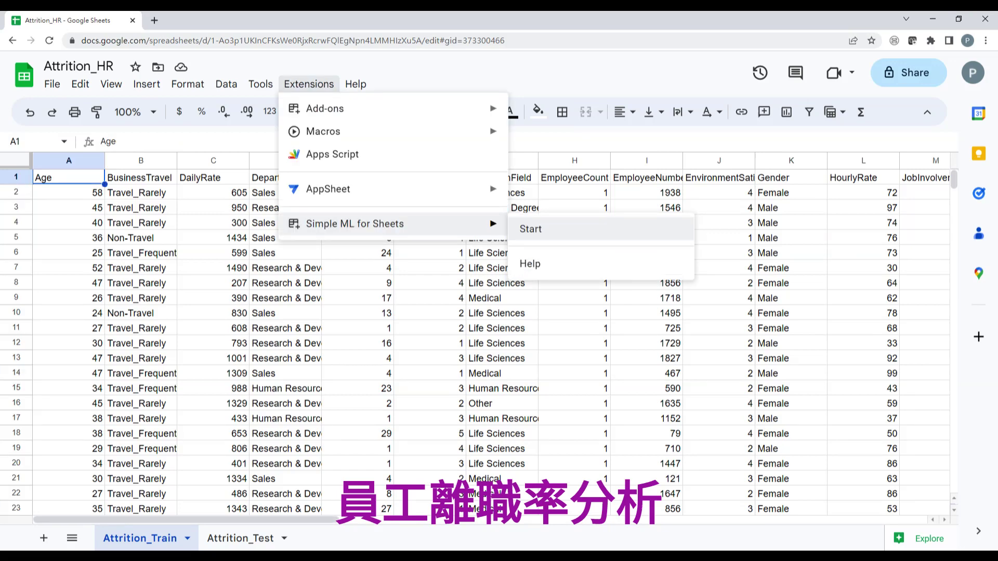
Open Simple ML's Train a model form from Advanced tasks for the Attrition_Model1 model.
click(531, 228)
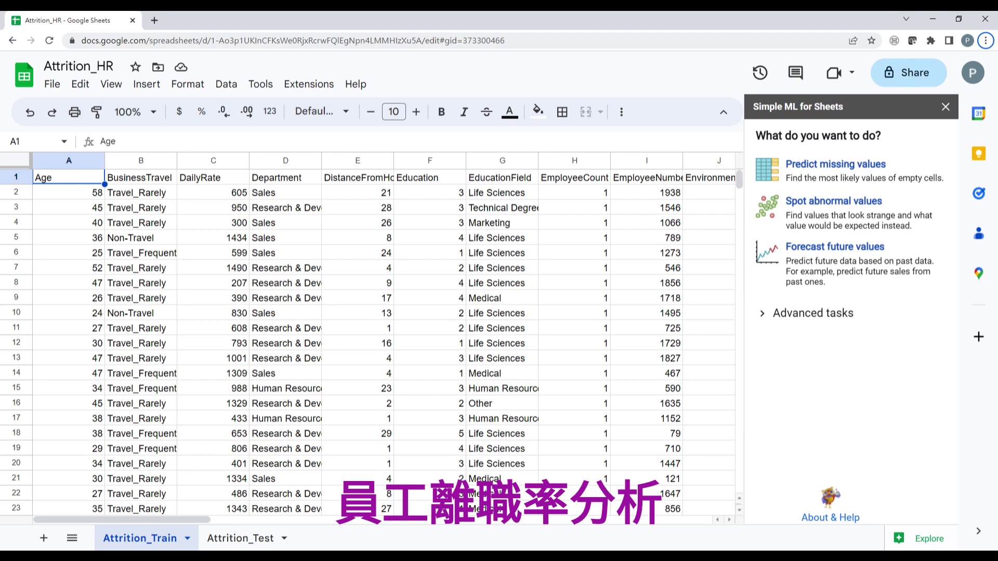
click(812, 312)
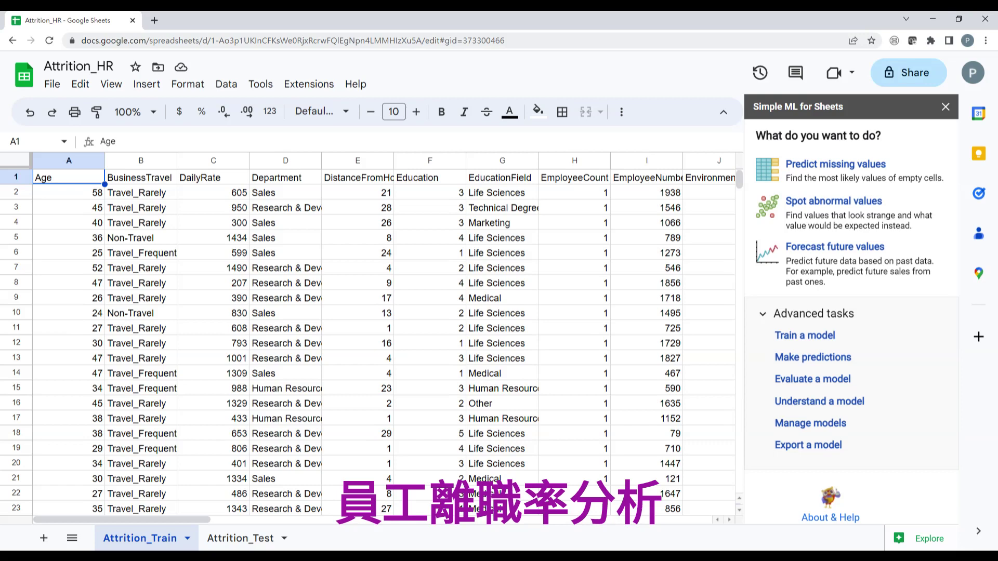
click(804, 336)
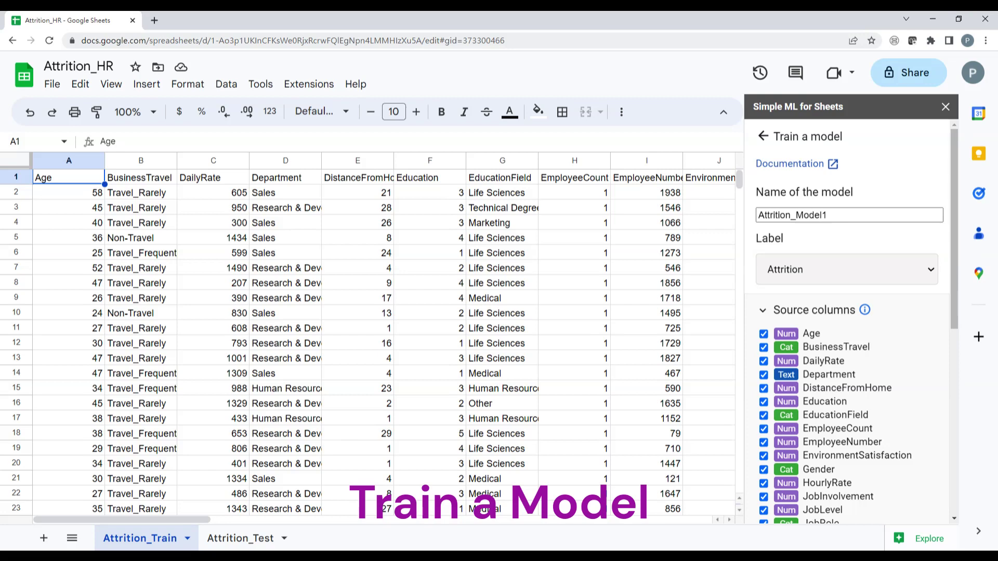
Scroll down the Train a model form toward the Train button.
scroll(847, 323, down, 10)
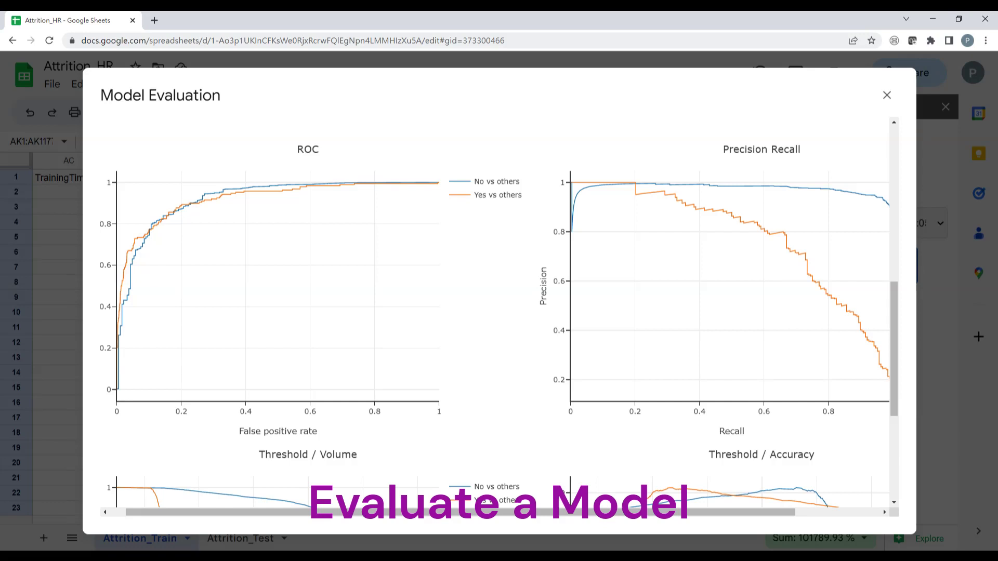
Scroll through the model evaluation report for the Attrition_Test data.
scroll(494, 312, down, 5)
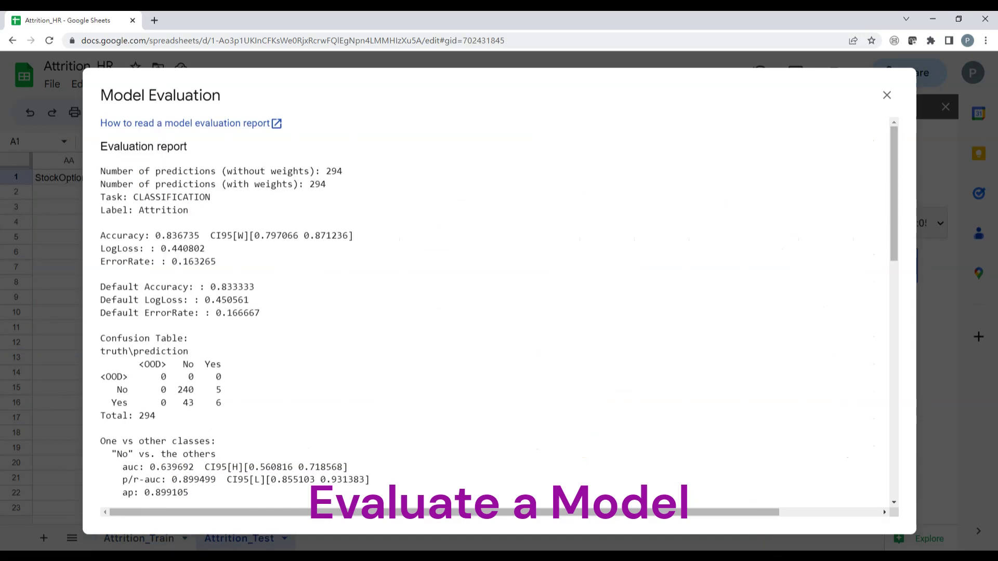
scroll(493, 312, down, 8)
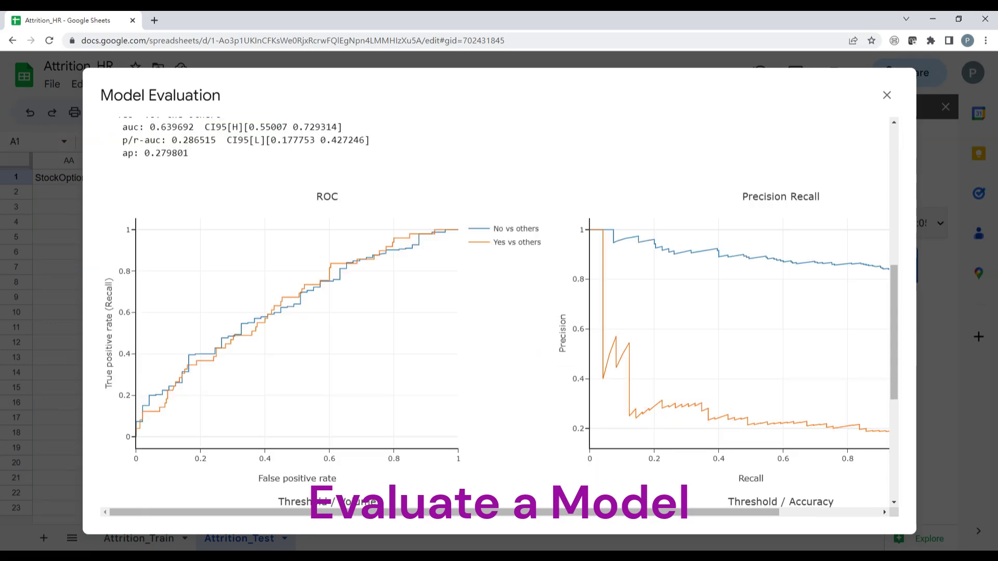
scroll(872, 412, down, 5)
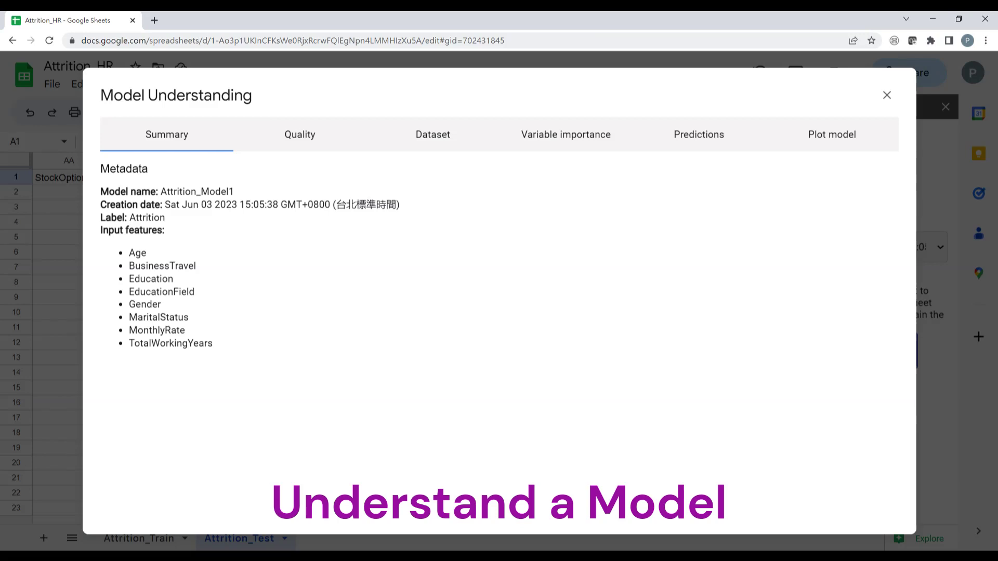
Review the Quality, Dataset and Variable importance reports for Attrition_Model1.
click(300, 134)
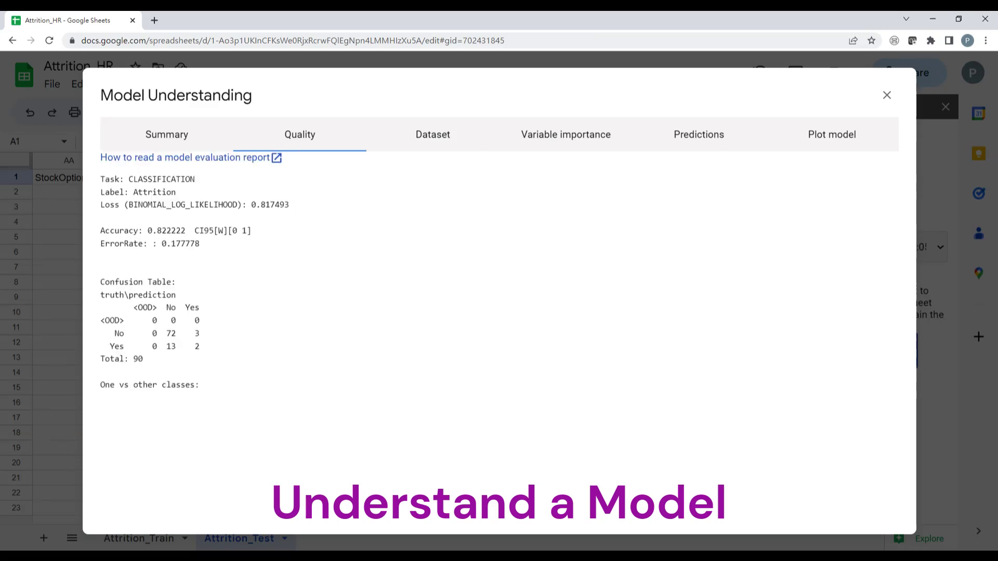
click(433, 134)
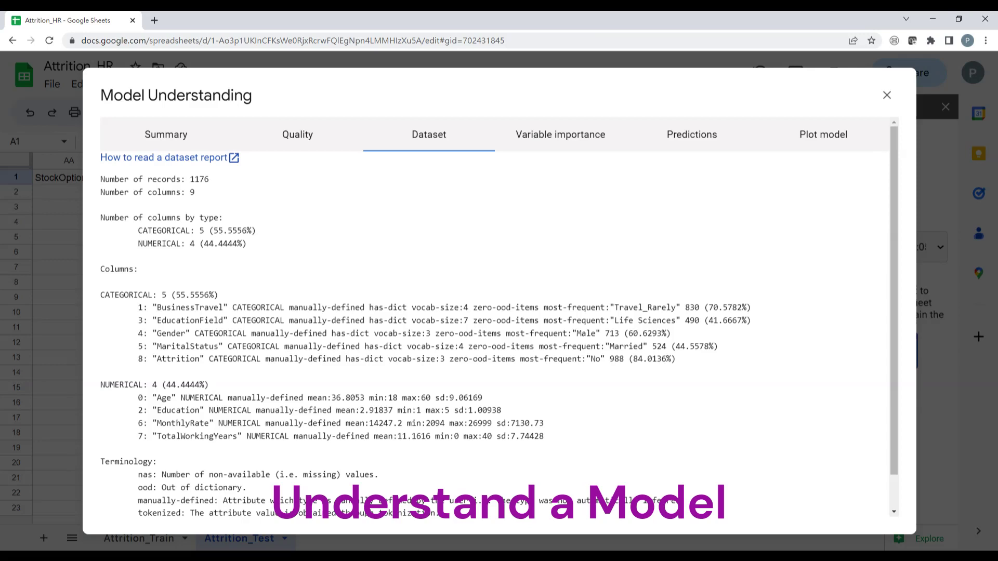
click(560, 134)
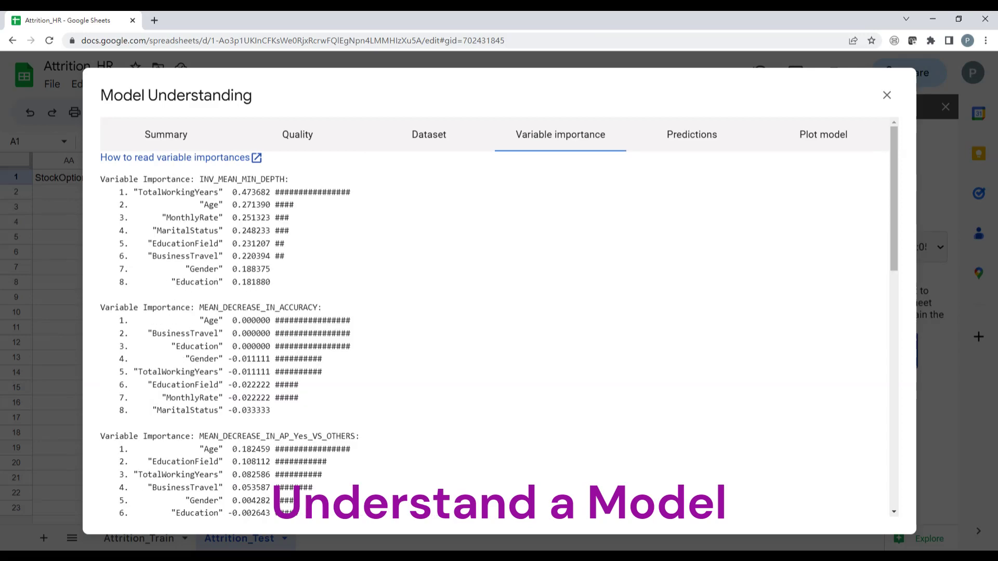
scroll(497, 318, down, 8)
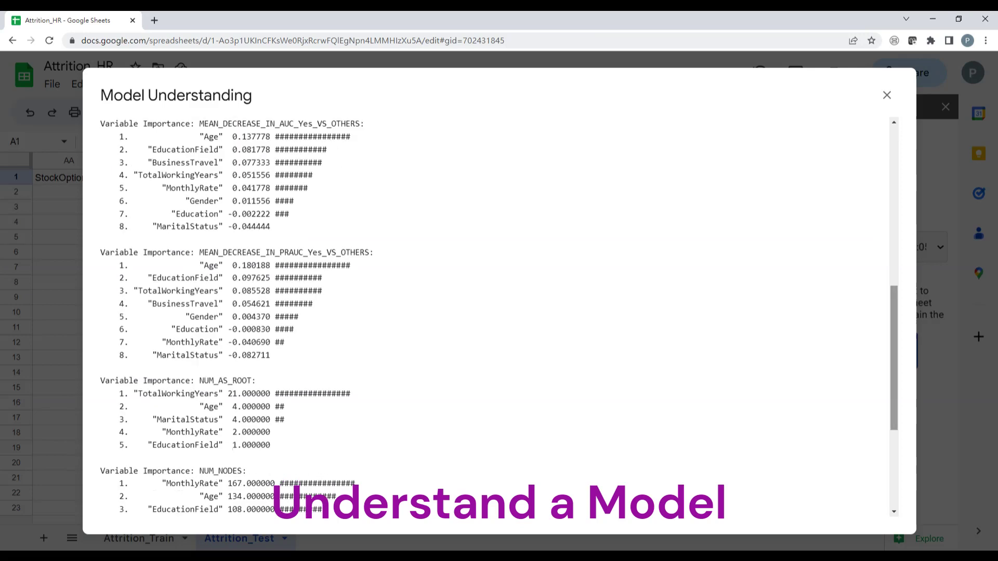
scroll(497, 318, down, 4)
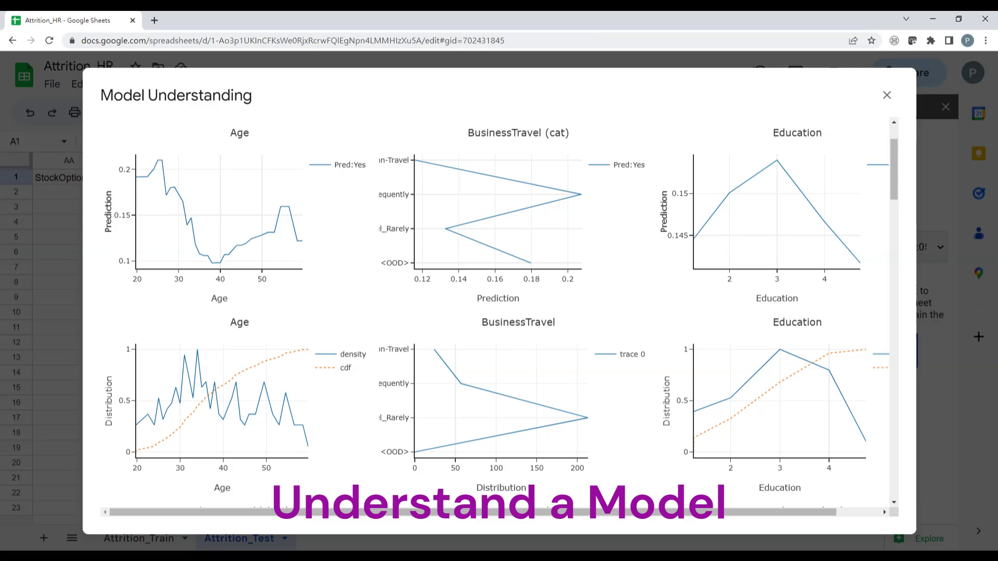
Scroll the conditional expectation plots of predicted versus actual attrition down to MonthlyRate and TotalWorkingYears.
scroll(498, 312, down, 7)
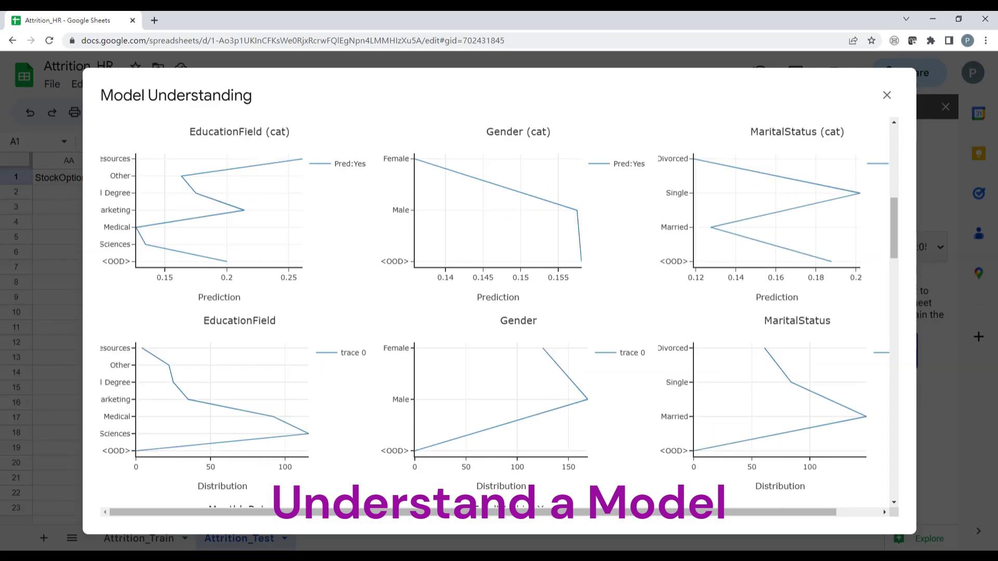
scroll(498, 312, down, 5)
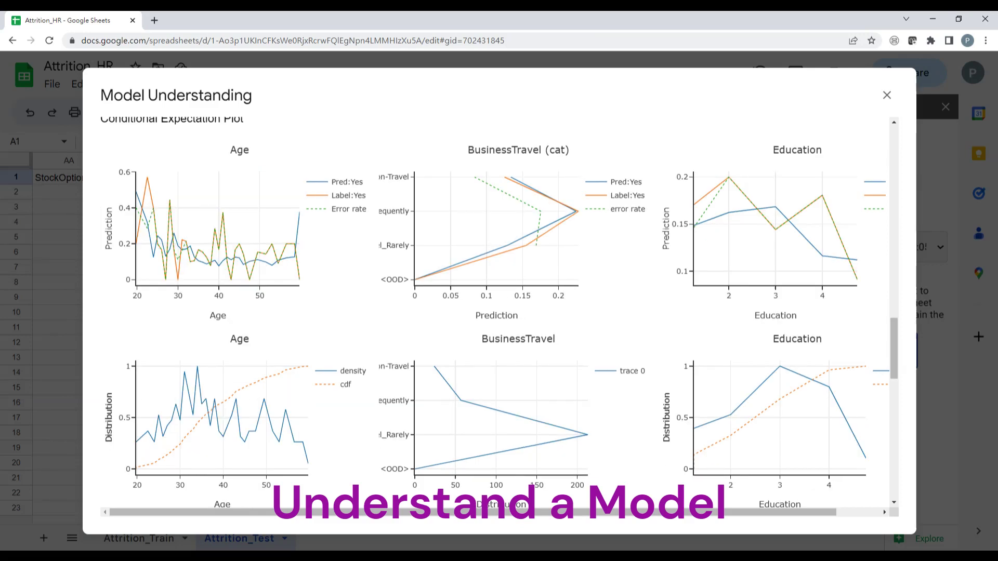
scroll(498, 312, down, 10)
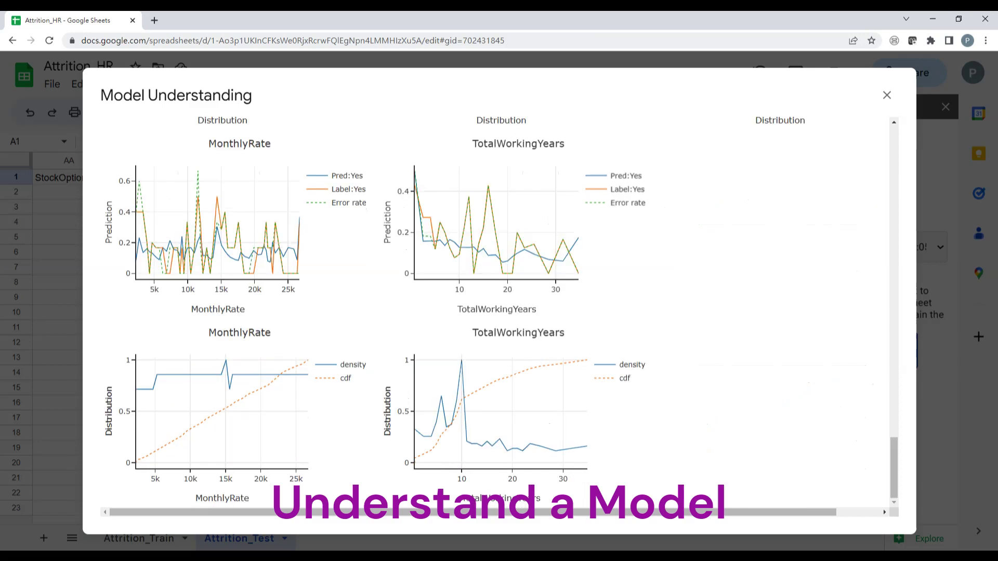